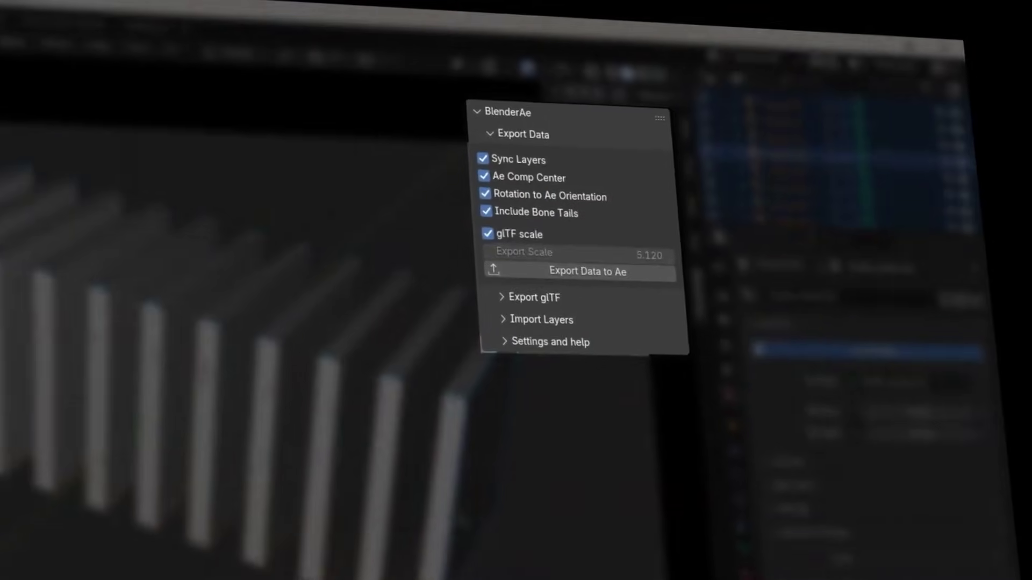
# Export the Blender scene to After Effects with Sync Layers, Ae Comp Center and Rotation enabled.
pyautogui.click(492, 282)
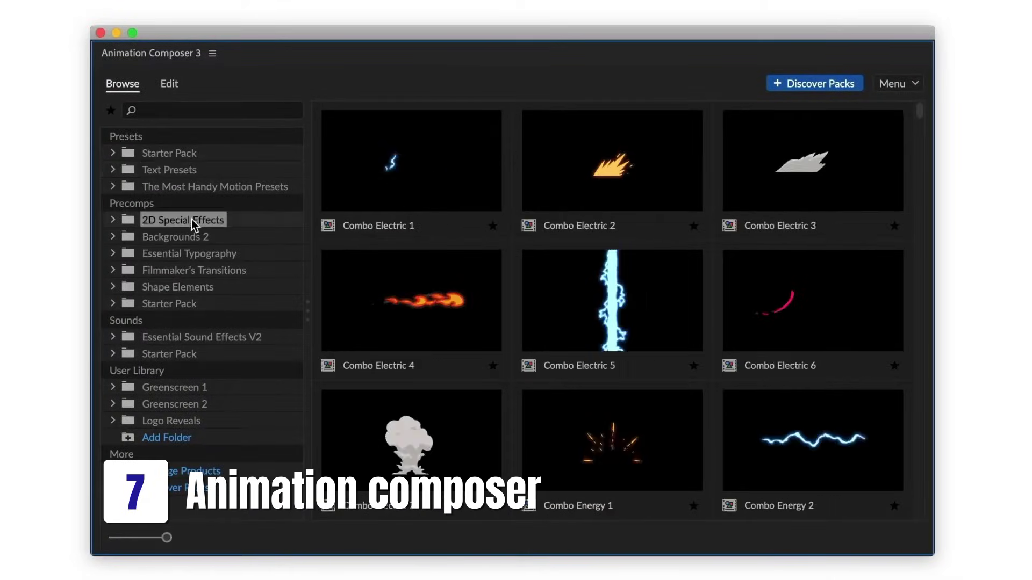
# Open 2D Special Effects, then Filmmaker's Transitions presets in Animation Composer's Browse tab.
pyautogui.click(194, 273)
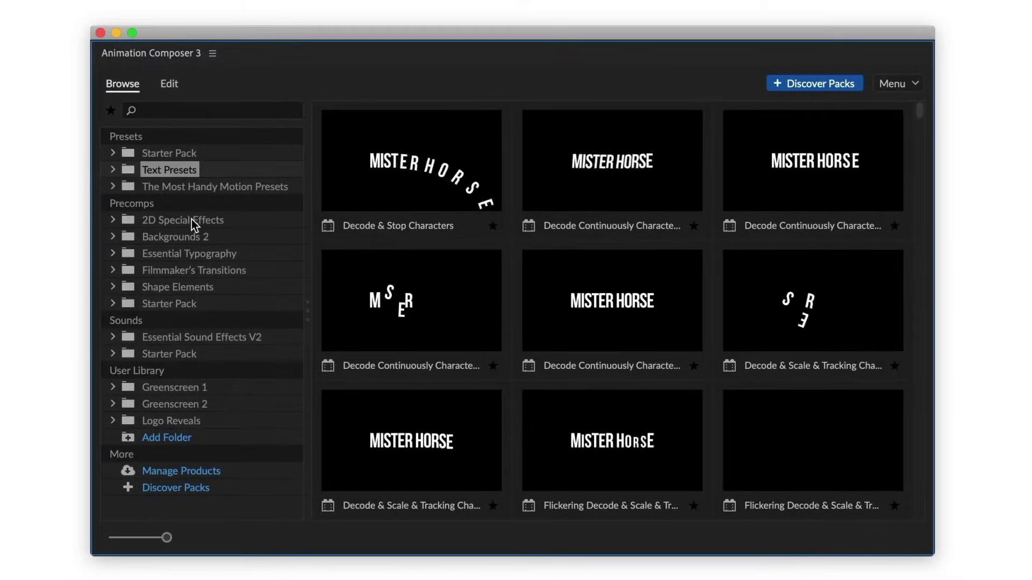
pyautogui.click(192, 220)
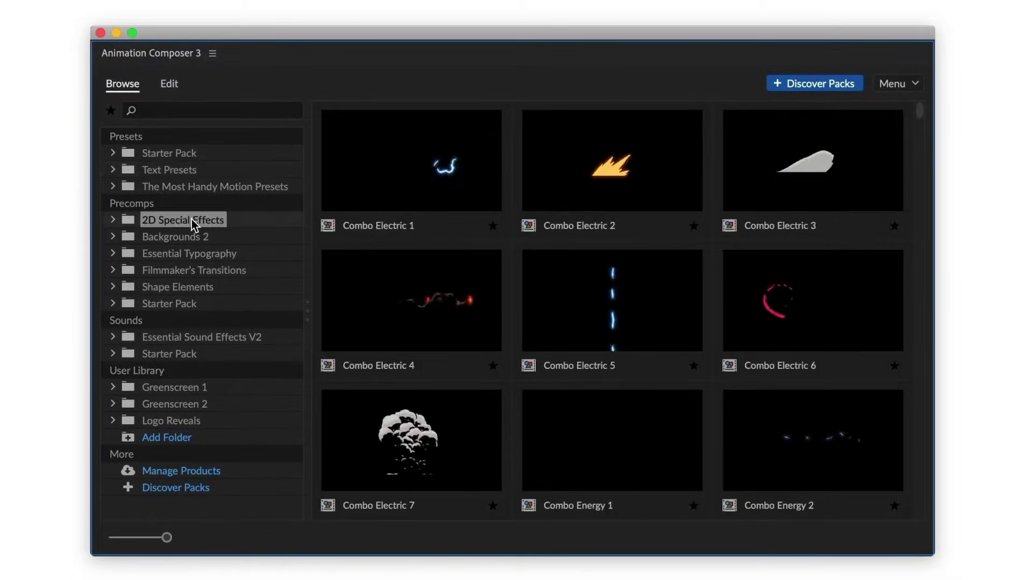
pyautogui.click(193, 268)
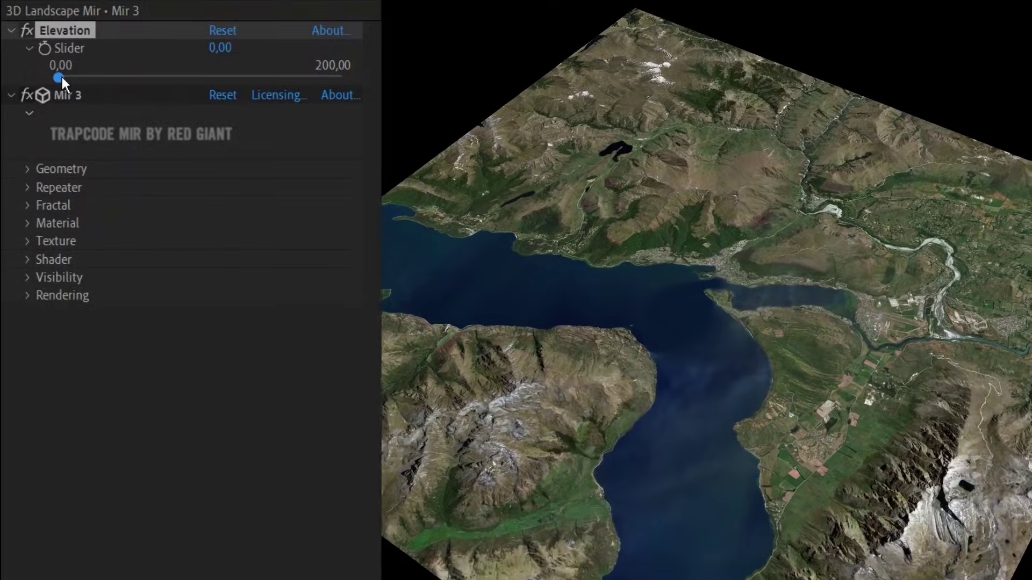
# Drag the Mir 3 landscape's Elevation Slider from 0 to 200.
pyautogui.moveTo(60, 77); pyautogui.dragTo(361, 74)
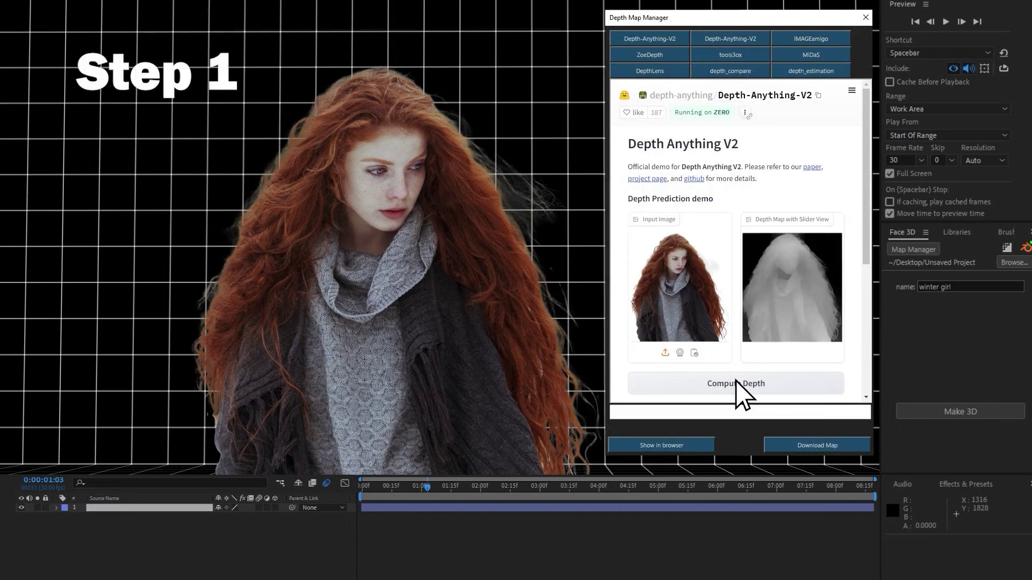
# Import the winter girl photo's depth map as a layer and make the photo 3D.
pyautogui.click(815, 443)
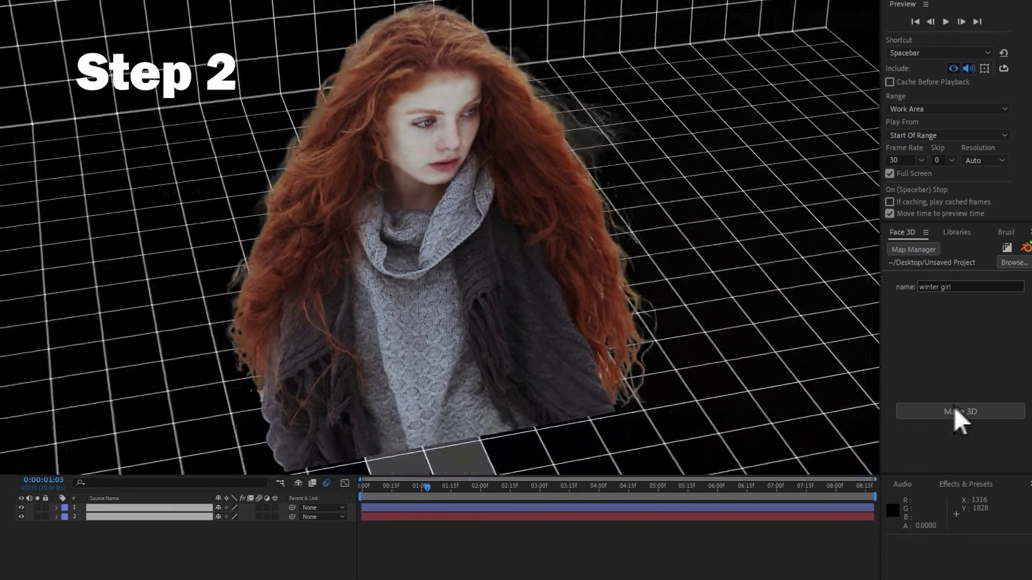
pyautogui.click(957, 408)
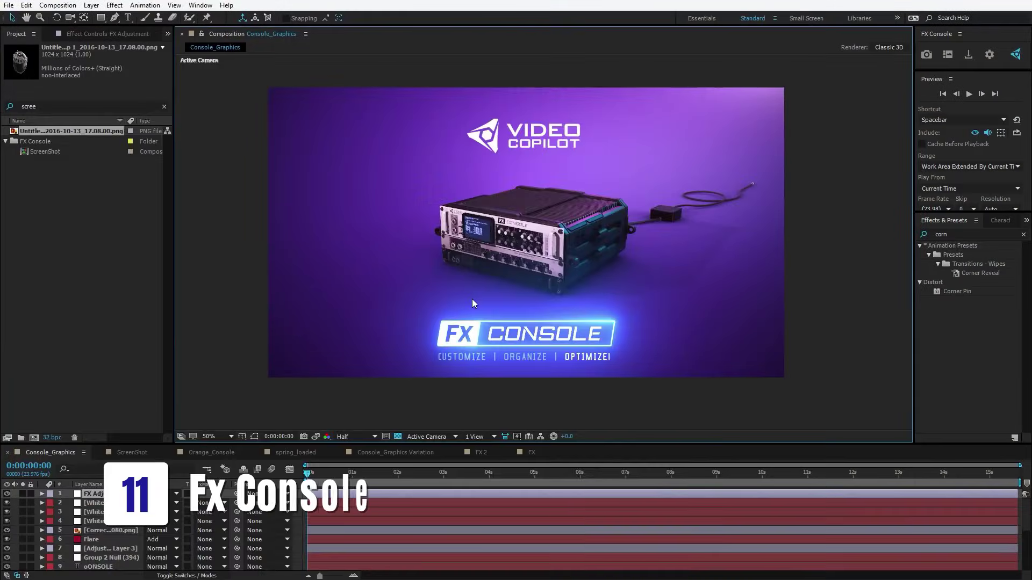
# Open FX Console's quick effect search with Ctrl+Space, then close it.
pyautogui.hotkey('ctrl', 'space')
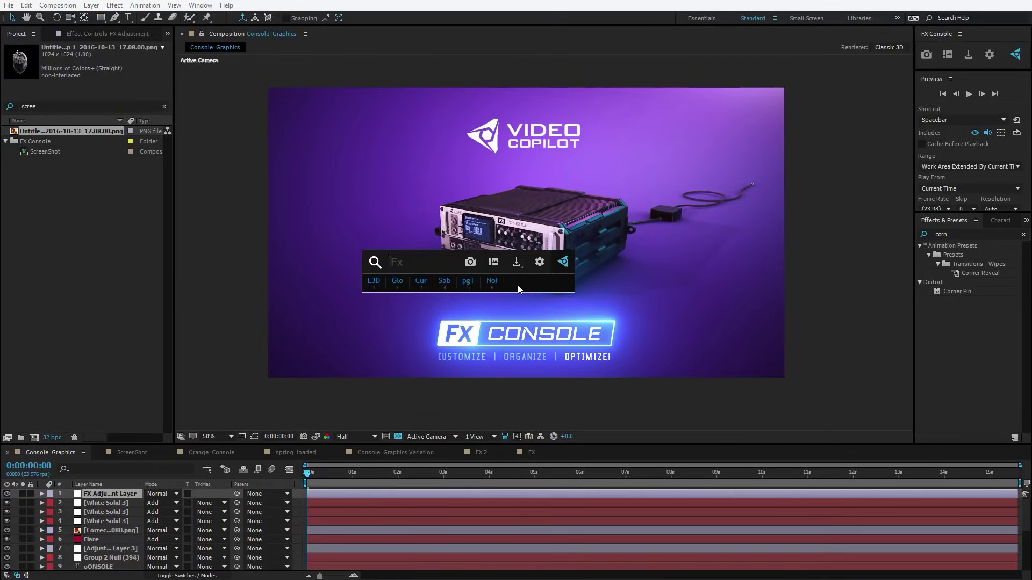
pyautogui.click(537, 412)
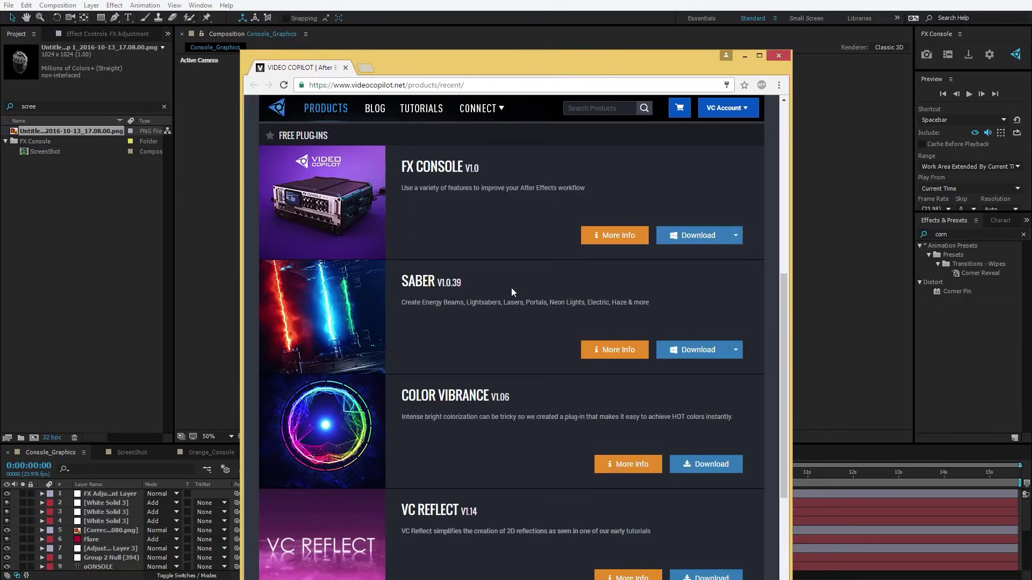
pyautogui.scroll(-3, 494, 339)
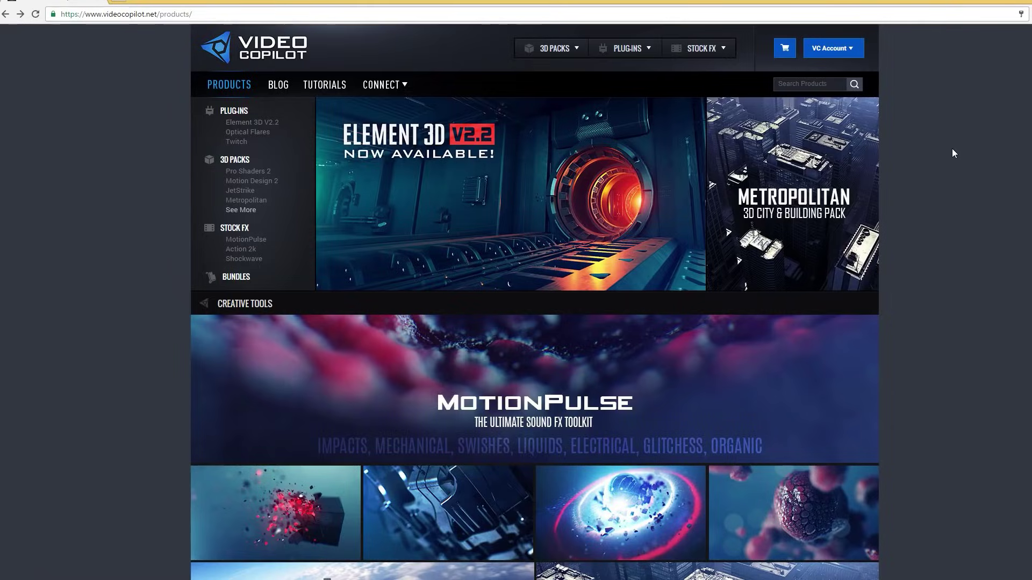
pyautogui.scroll(-3, 666, 312)
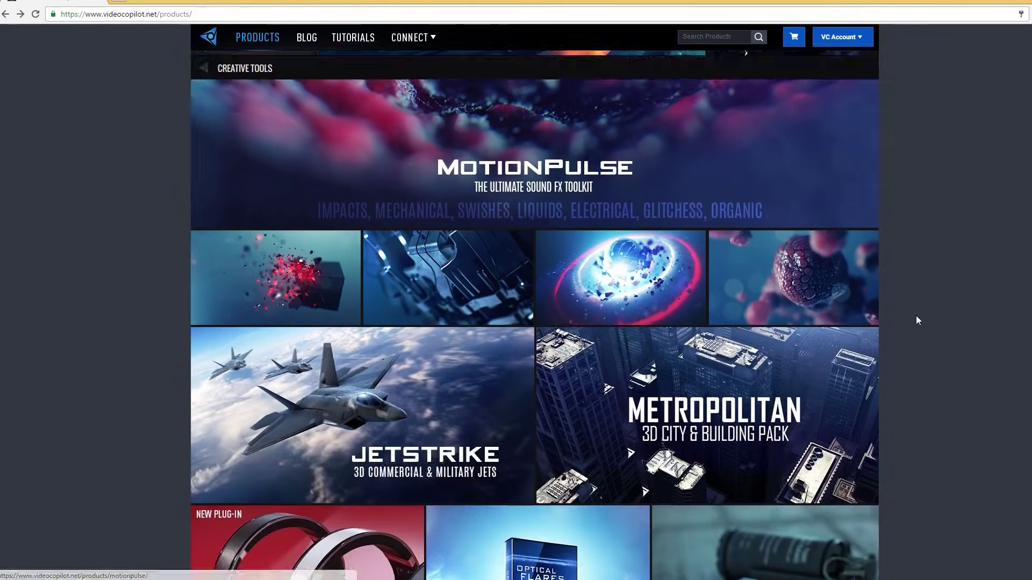
pyautogui.scroll(-6, 917, 317)
pyautogui.scroll(10, 935, 314)
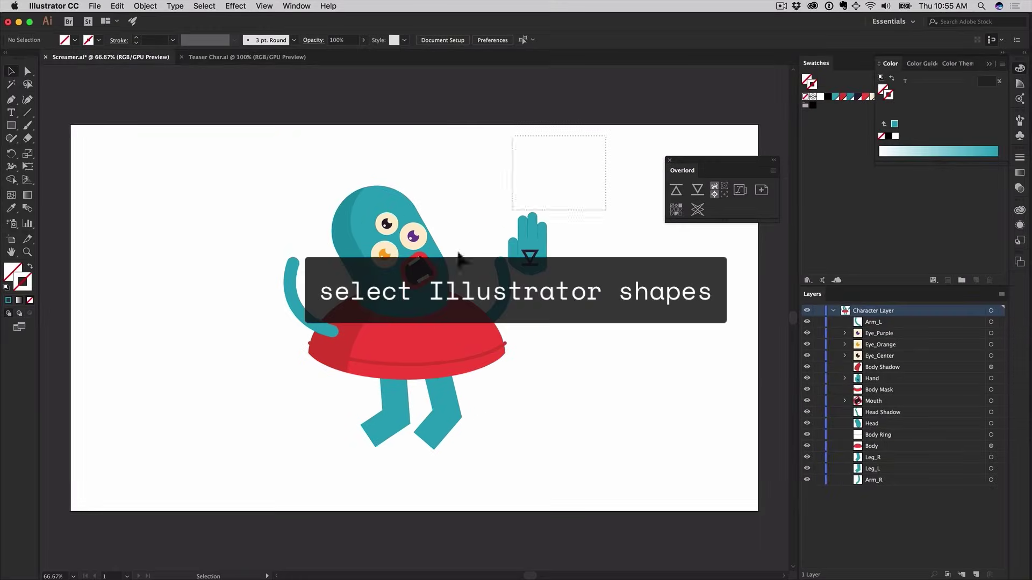
# Select the whole Illustrator character and push its shapes to After Effects with Overlord.
pyautogui.moveTo(460, 258); pyautogui.dragTo(243, 451)
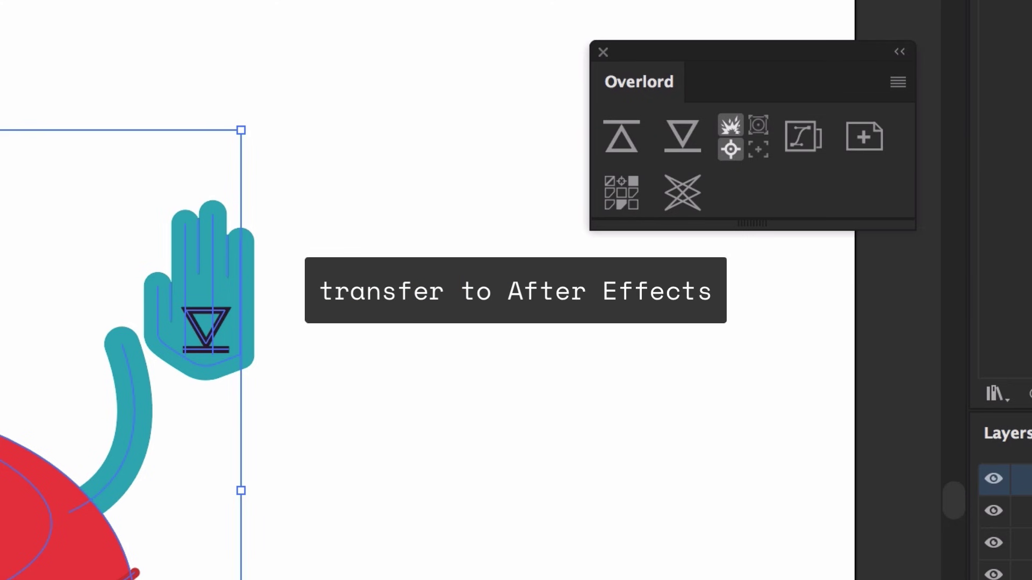
pyautogui.click(641, 138)
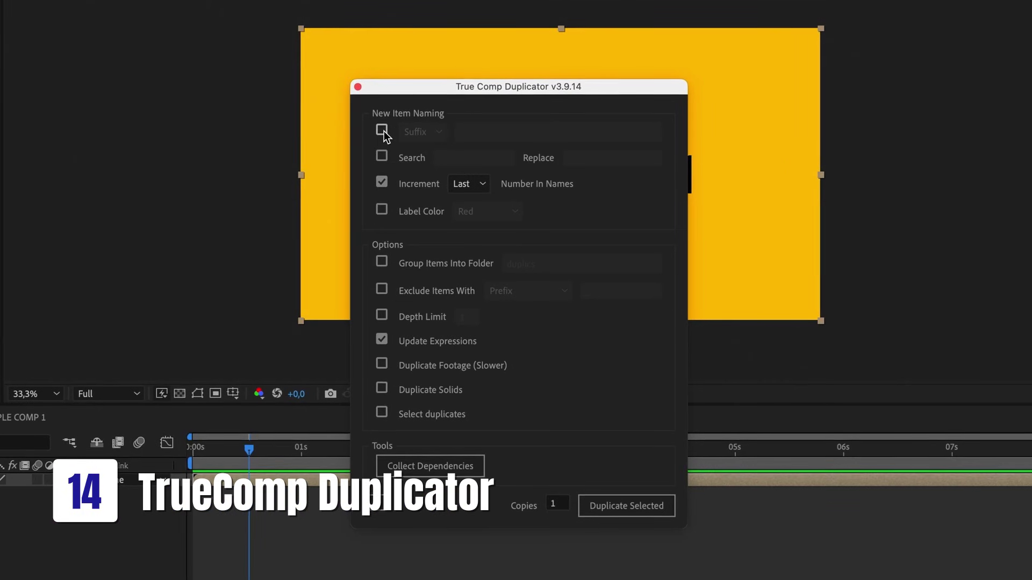
# In True Comp Duplicator, leave Suffix off and enable Increment with Last naming.
pyautogui.click(382, 131)
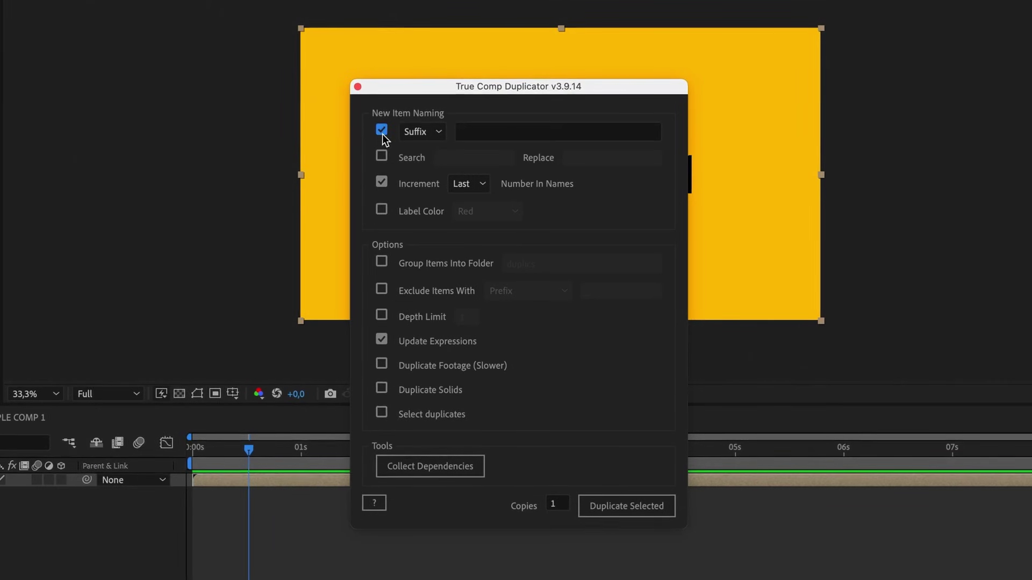
pyautogui.click(381, 183)
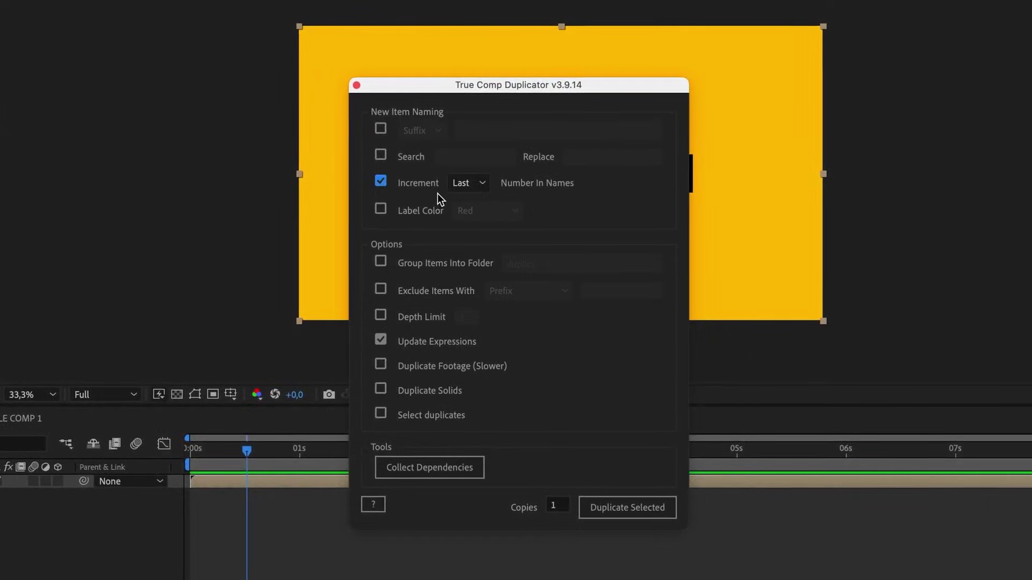
pyautogui.click(485, 184)
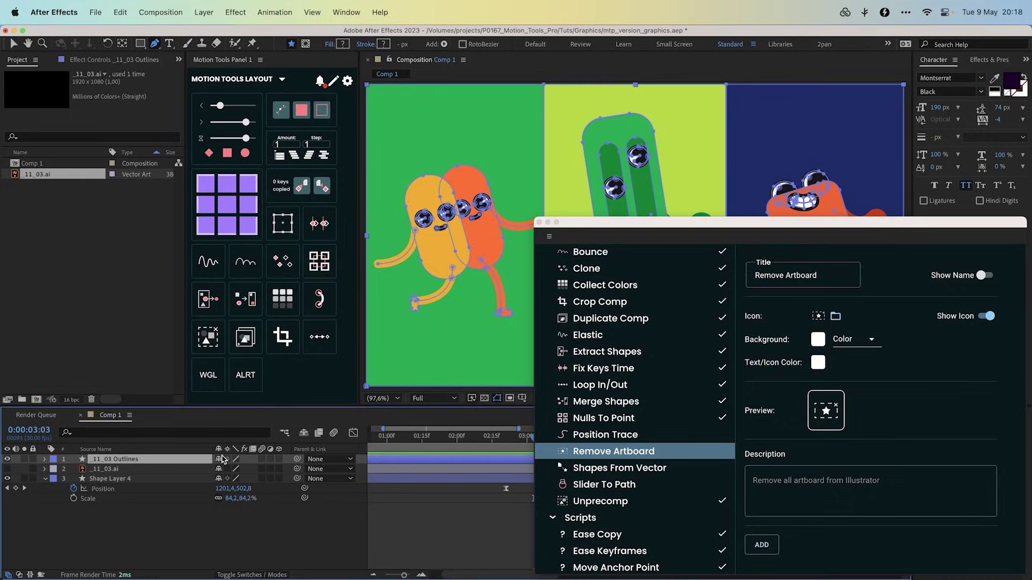
# Turn off visibility of layer 1 in the timeline.
pyautogui.click(8, 460)
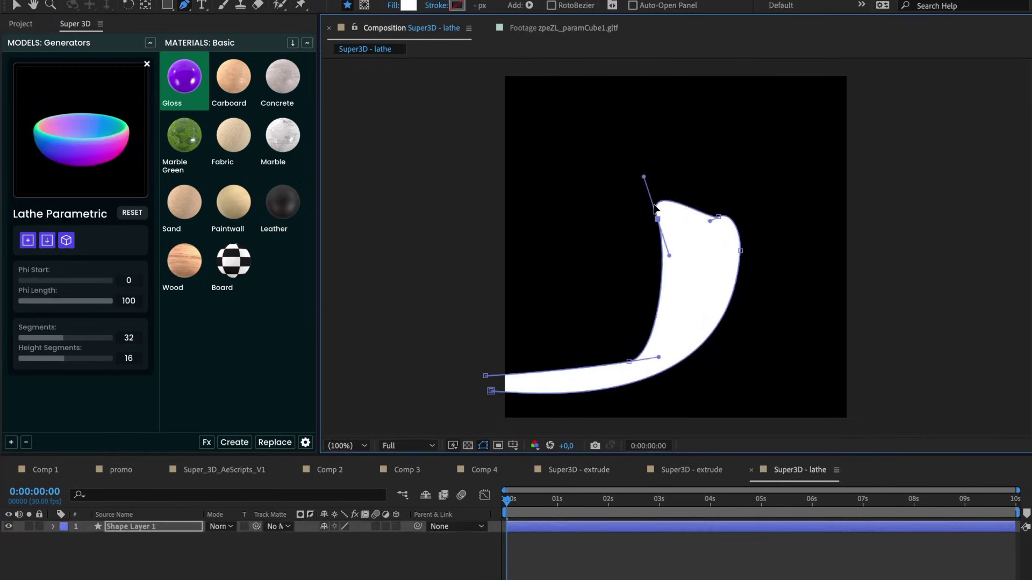
# Drag a vertex of Shape Layer 1's path in the Super3D - lathe comp.
pyautogui.moveTo(655, 208); pyautogui.dragTo(515, 121)
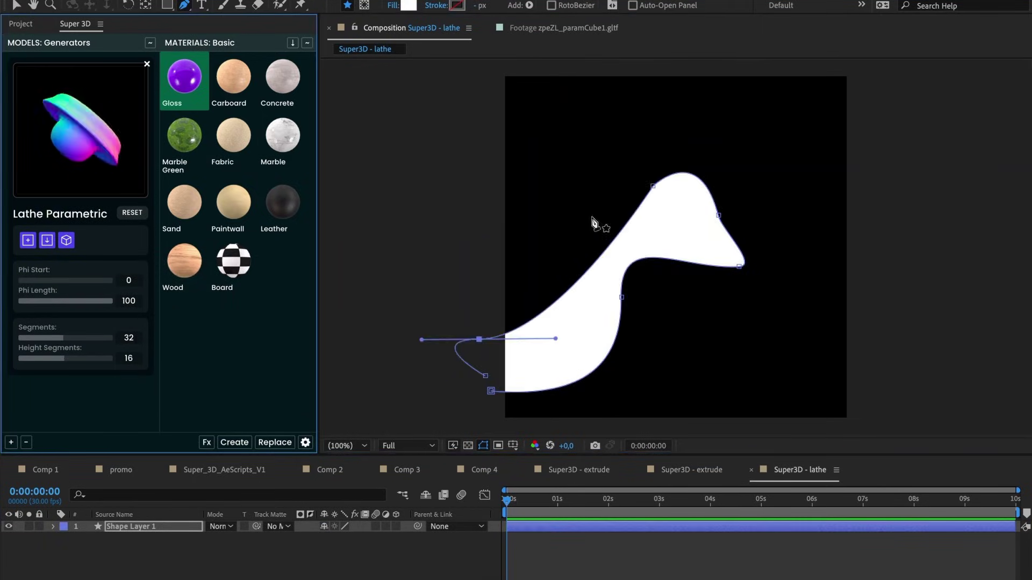